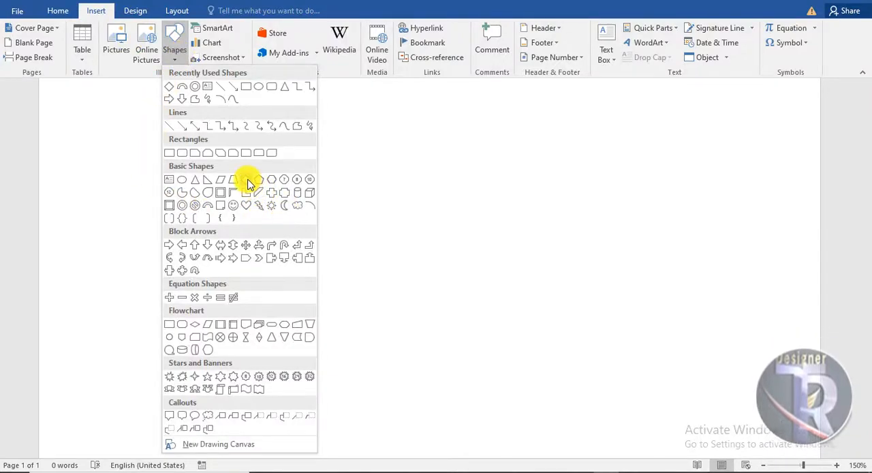
# - Draw a diamond about 2.44" high and 1.89" wide near the page's upper middle and remove its outline
pyautogui.click(246, 180)
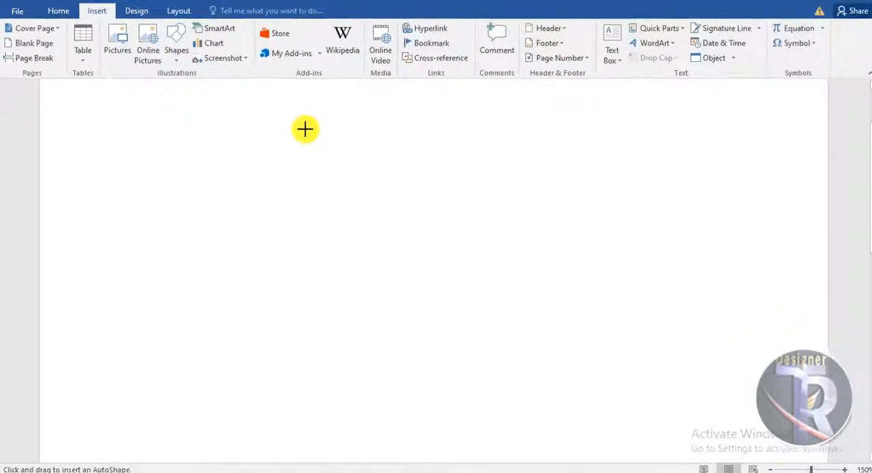
pyautogui.moveTo(400, 166); pyautogui.dragTo(414, 199)
pyautogui.moveTo(374, 238); pyautogui.dragTo(476, 350)
pyautogui.rightClick(402, 250)
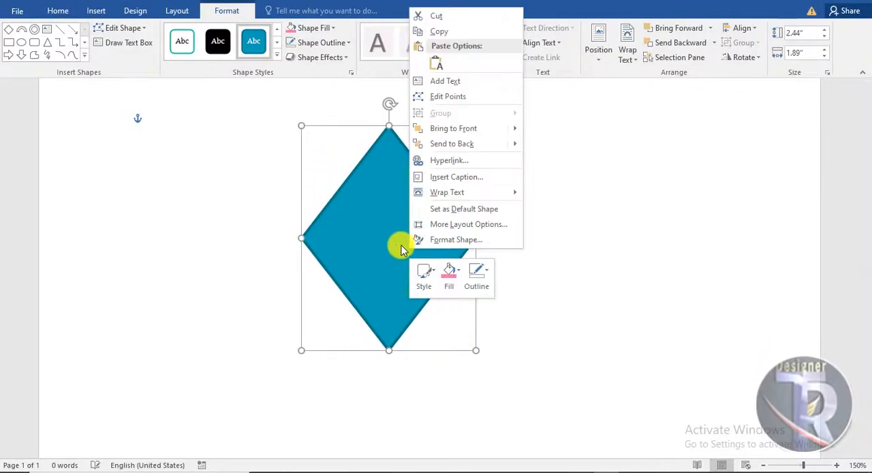
pyautogui.click(311, 41)
pyautogui.click(317, 43)
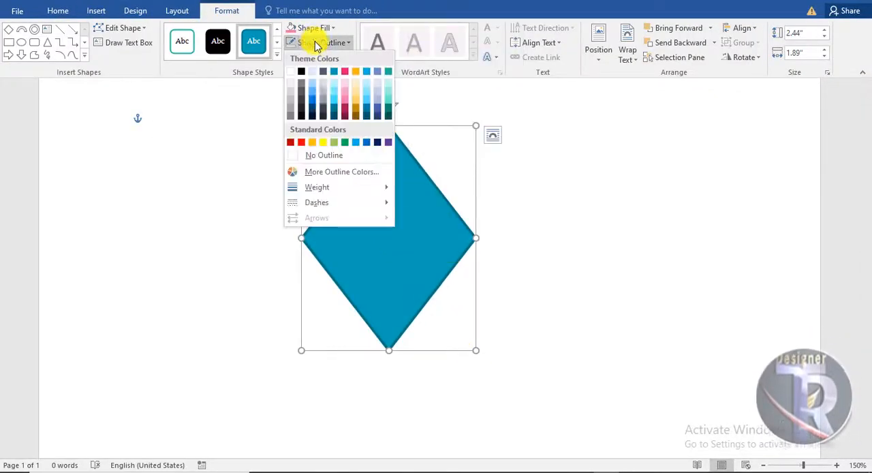
pyautogui.click(342, 156)
# - Edit the diamond's points, deleting the right corner and bulging the lower right side outward into a curve
pyautogui.rightClick(404, 218)
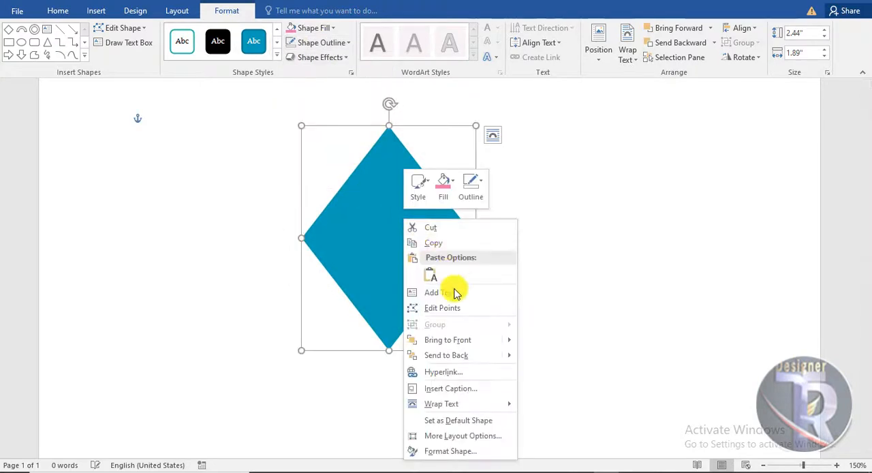
pyautogui.click(452, 306)
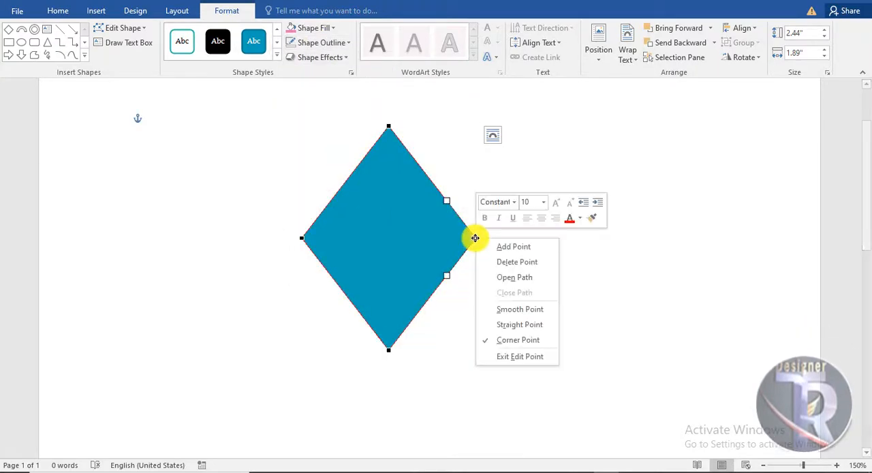
pyautogui.click(488, 261)
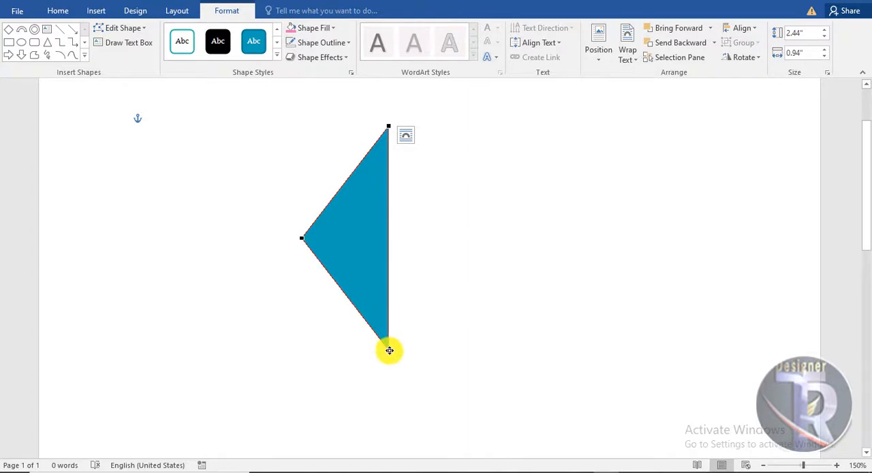
pyautogui.moveTo(388, 273); pyautogui.dragTo(481, 285)
# - Delete the shape's left corner point and bulge its lower left side outward to form a teardrop
pyautogui.rightClick(301, 240)
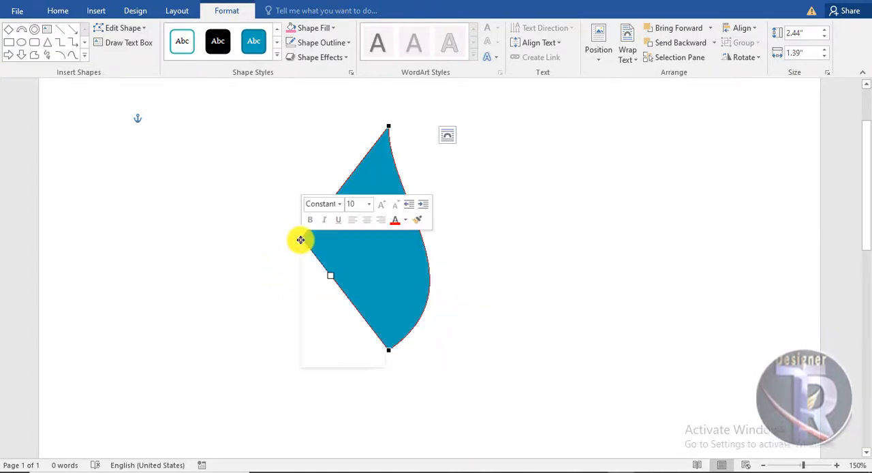
pyautogui.click(317, 258)
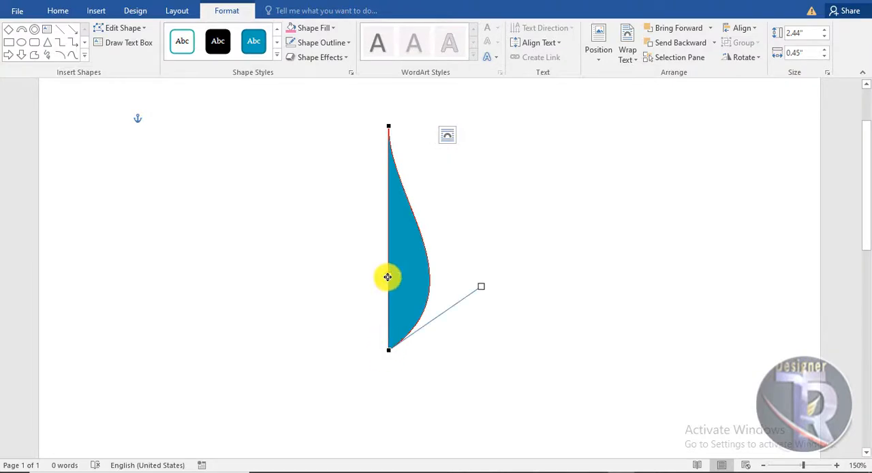
pyautogui.moveTo(388, 277); pyautogui.dragTo(265, 278)
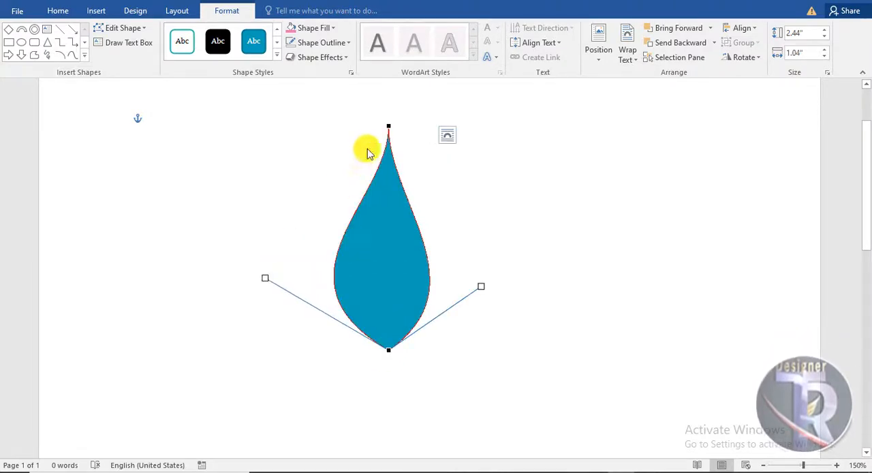
# - Reshape the teardrop into a curved leaf using its top and bottom points and move it to the right part of the page
pyautogui.click(389, 125)
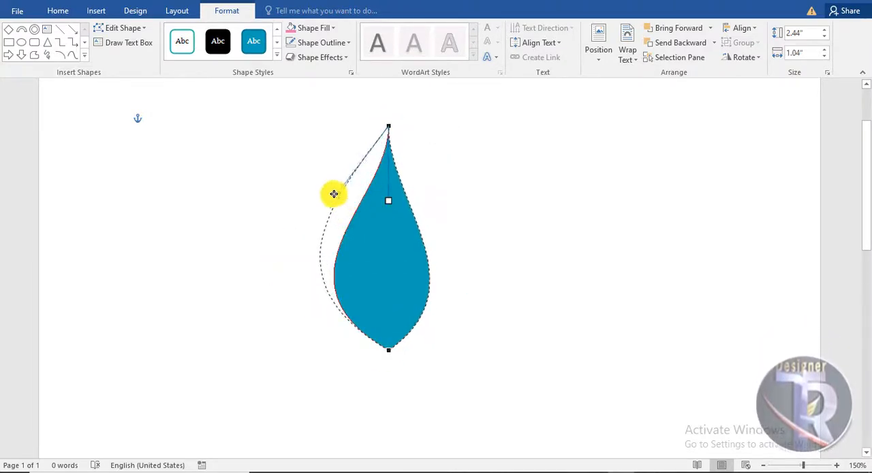
pyautogui.moveTo(392, 203); pyautogui.dragTo(373, 220)
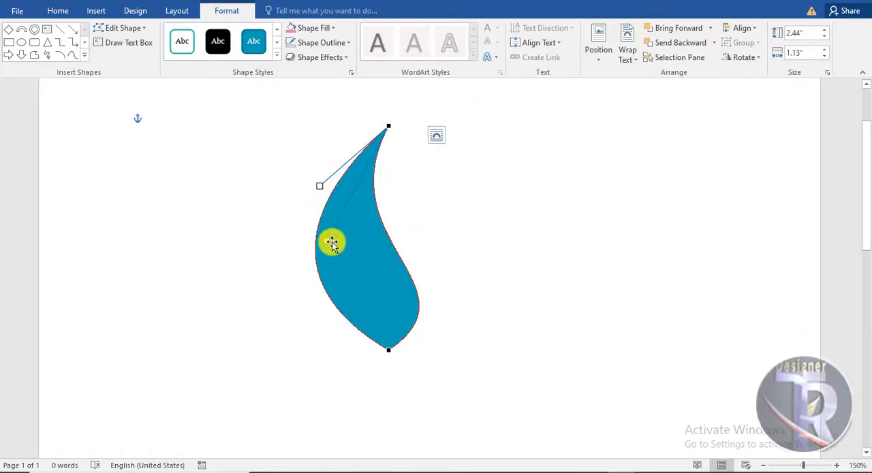
pyautogui.moveTo(332, 243); pyautogui.dragTo(353, 240)
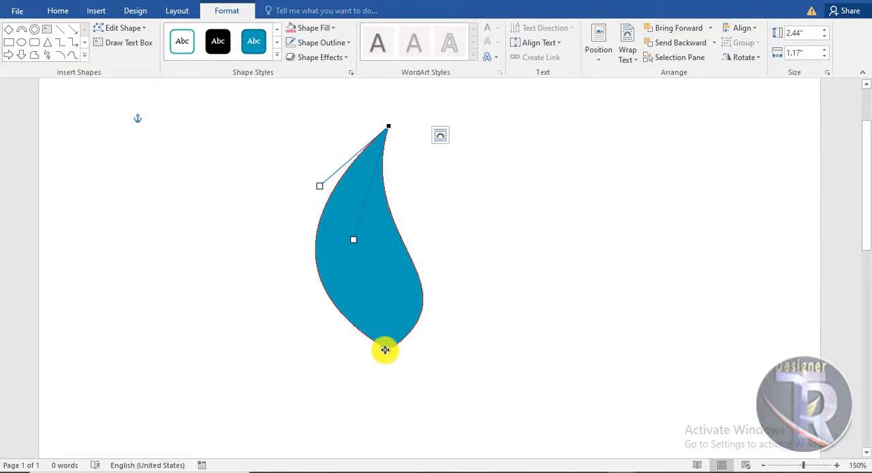
pyautogui.moveTo(384, 350); pyautogui.dragTo(378, 347)
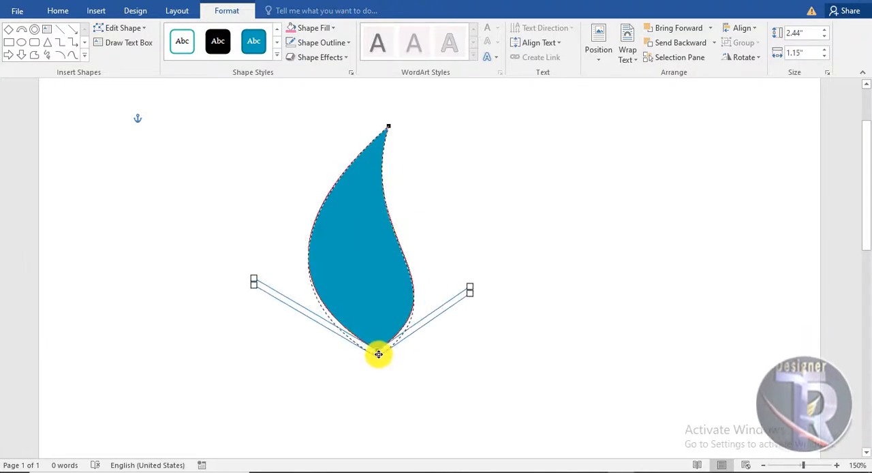
pyautogui.click(357, 227)
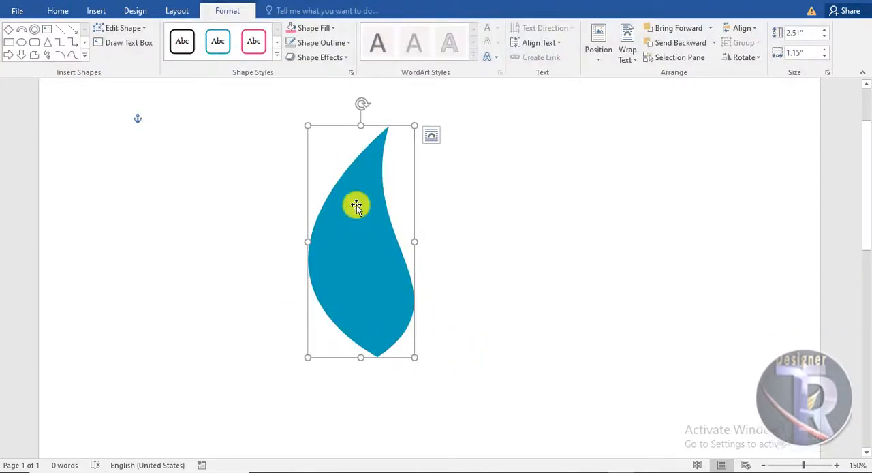
pyautogui.moveTo(345, 182); pyautogui.dragTo(631, 175)
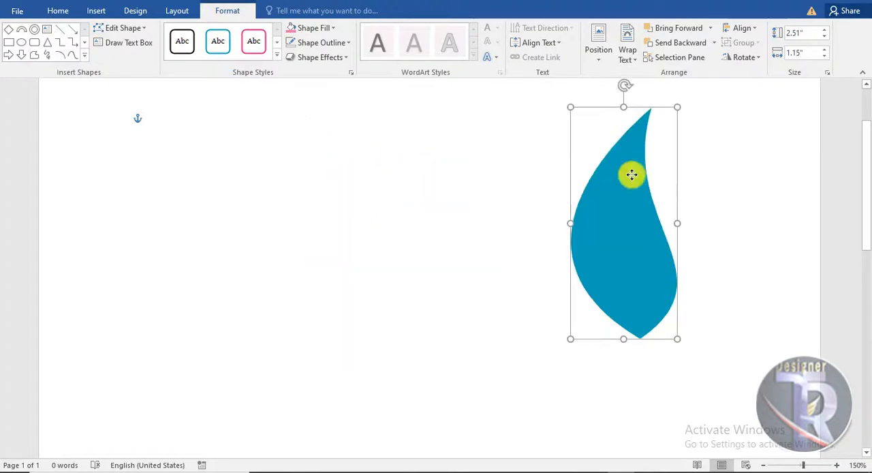
pyautogui.click(484, 254)
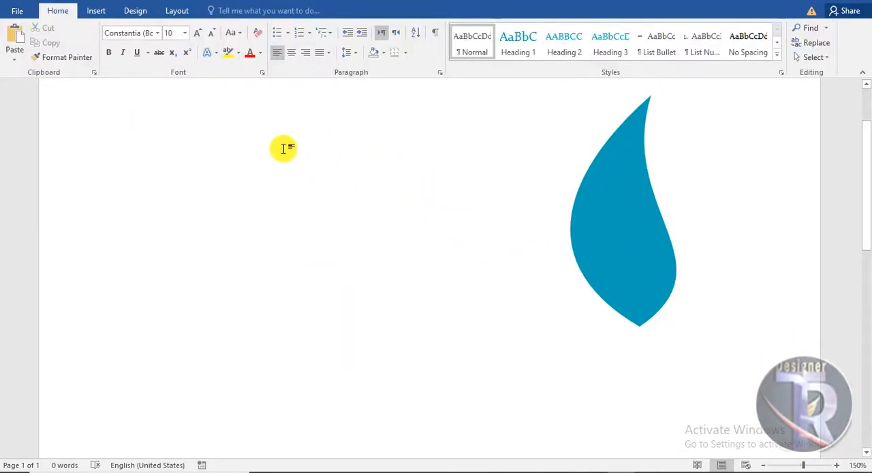
# - Draw a block arc about 3.29" wide and high beside the leaf, thinning its band and extending its right end
pyautogui.click(96, 10)
pyautogui.click(174, 48)
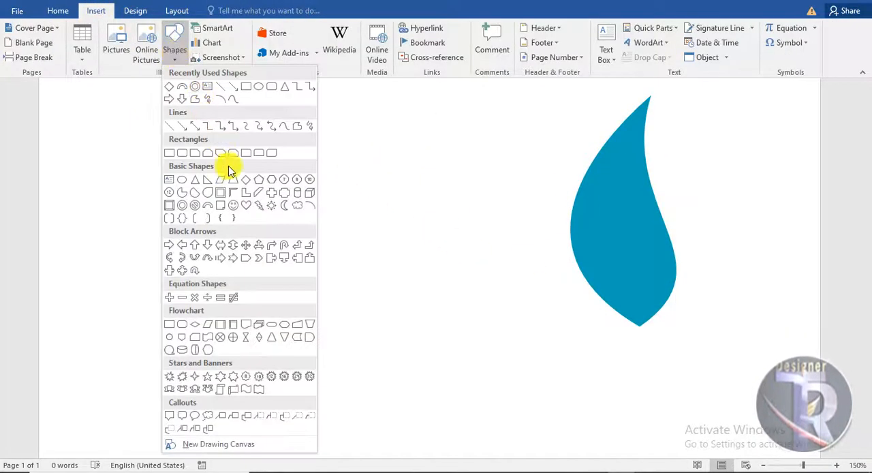
pyautogui.click(205, 206)
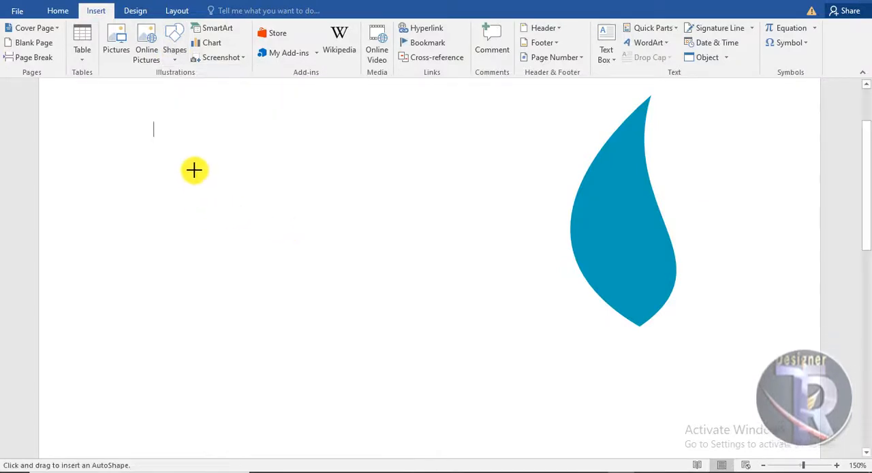
pyautogui.moveTo(176, 129)
pyautogui.mouseDown()
pyautogui.moveTo(325, 300)
pyautogui.moveTo(479, 385)
pyautogui.moveTo(480, 432)
pyautogui.mouseUp()
pyautogui.moveTo(403, 280); pyautogui.dragTo(461, 318)
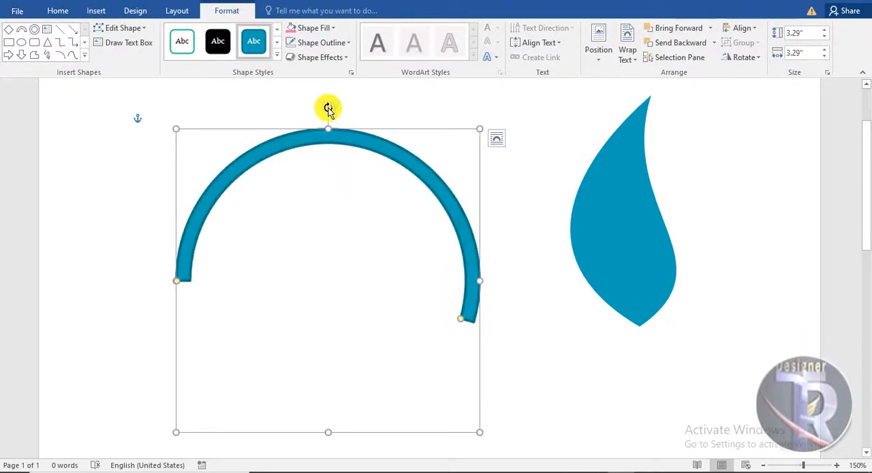
# - Rotate the block arc a quarter turn counterclockwise so it opens rightward and remove its outline
pyautogui.moveTo(329, 109); pyautogui.dragTo(233, 277)
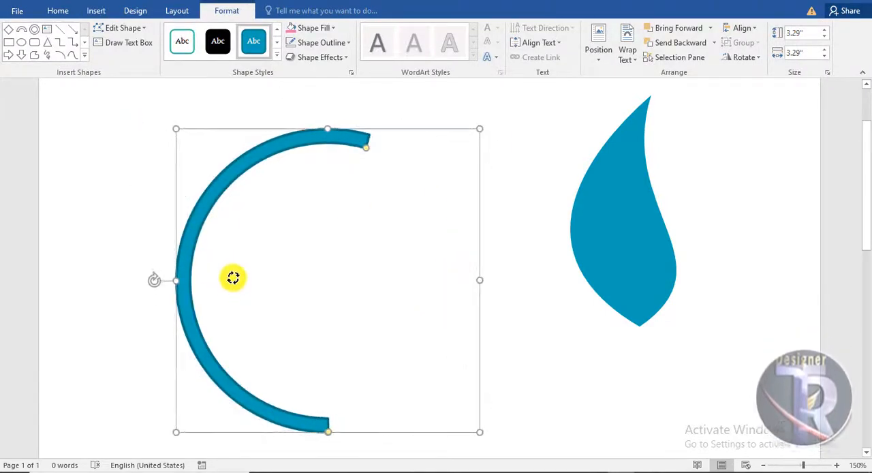
pyautogui.moveTo(224, 169); pyautogui.dragTo(231, 148)
pyautogui.click(321, 42)
pyautogui.click(336, 154)
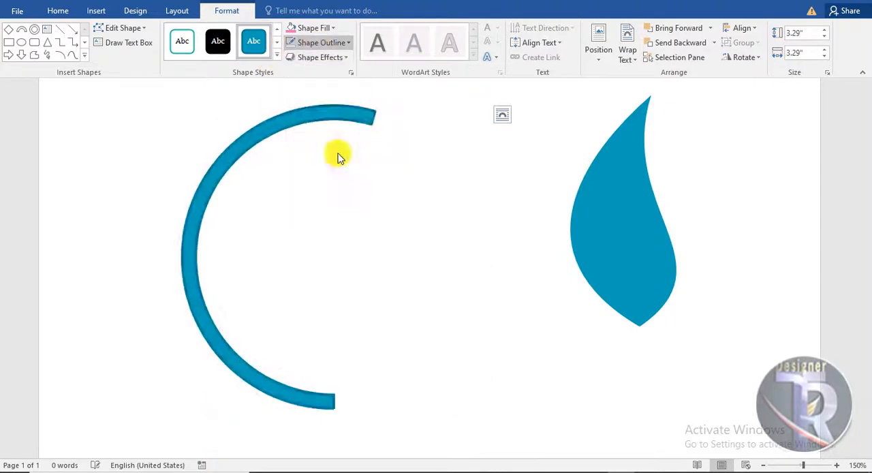
# - Thin the arc's band while extending its upper end slightly, and apply a bevelled, shadowed preset shape effect
pyautogui.moveTo(374, 128); pyautogui.dragTo(393, 131)
pyautogui.click(326, 57)
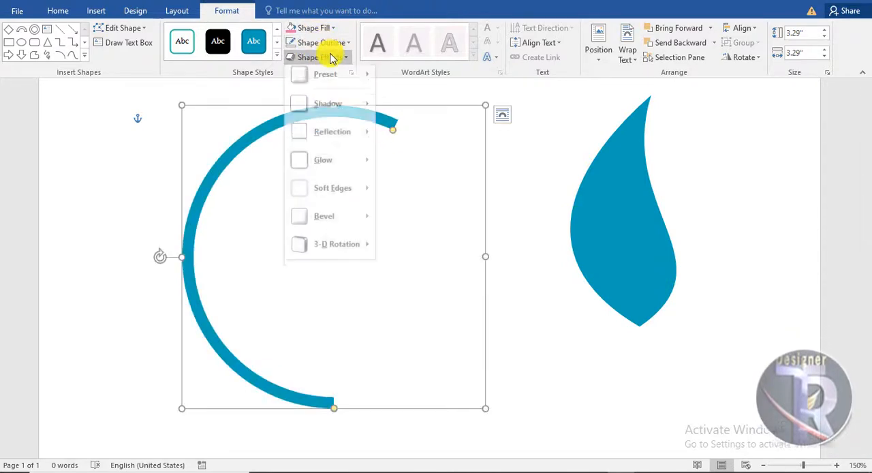
pyautogui.moveTo(337, 80)
pyautogui.click(418, 150)
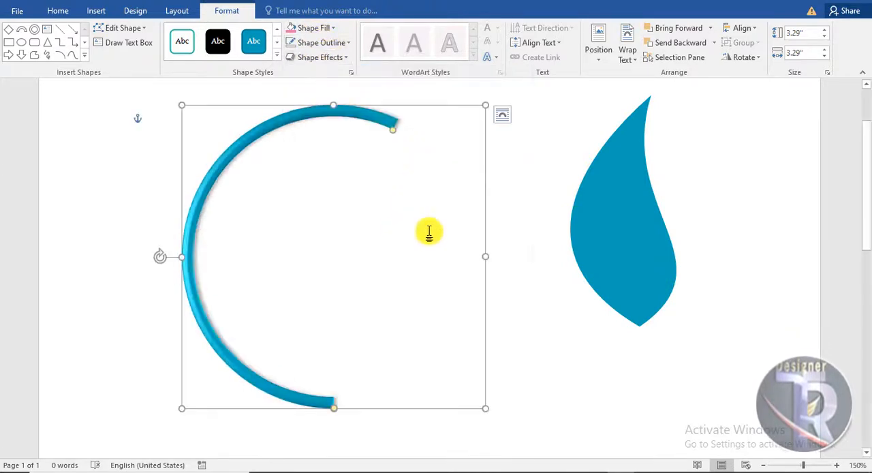
# - Rotate the arc slightly counterclockwise and place a copy to its right, shifting the original further down and left
pyautogui.click(258, 146)
pyautogui.click(270, 124)
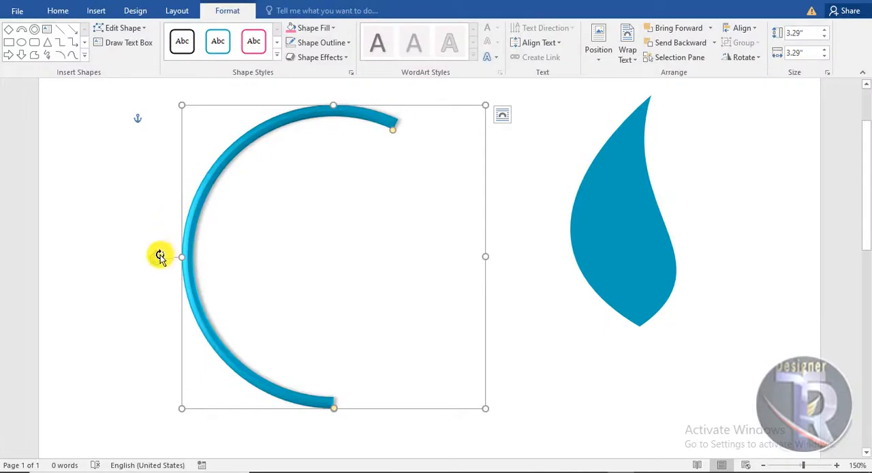
pyautogui.click(603, 350)
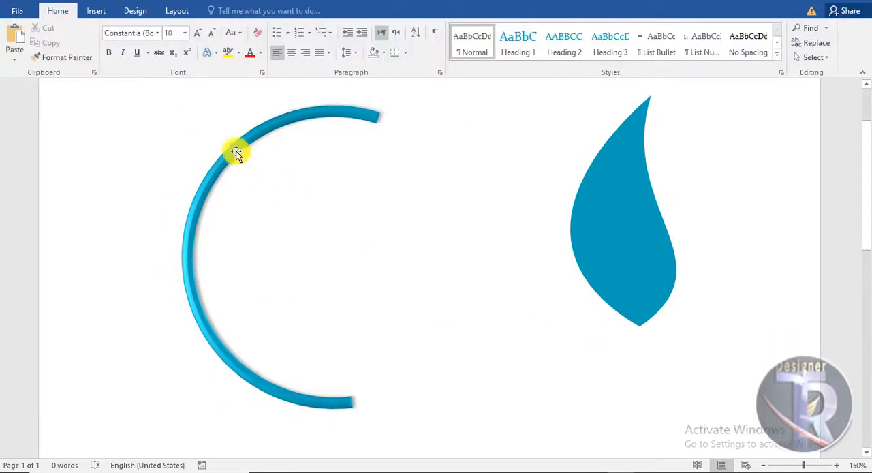
pyautogui.moveTo(235, 152); pyautogui.dragTo(363, 178)
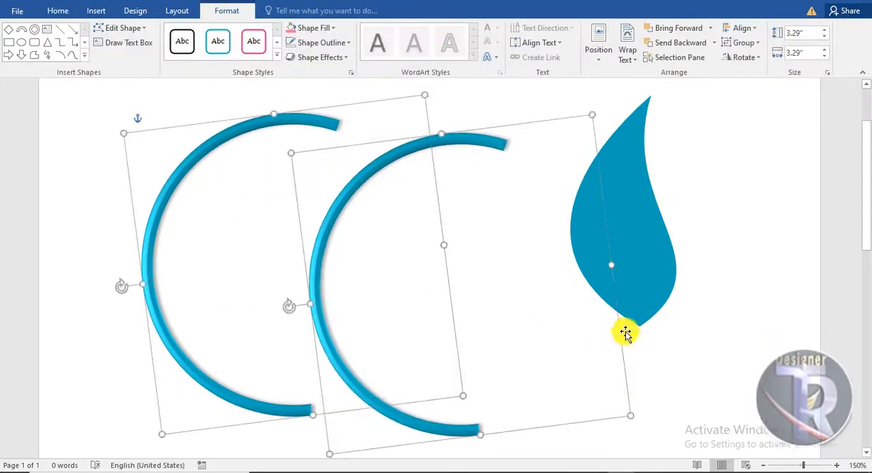
pyautogui.click(404, 230)
pyautogui.moveTo(300, 121); pyautogui.dragTo(286, 135)
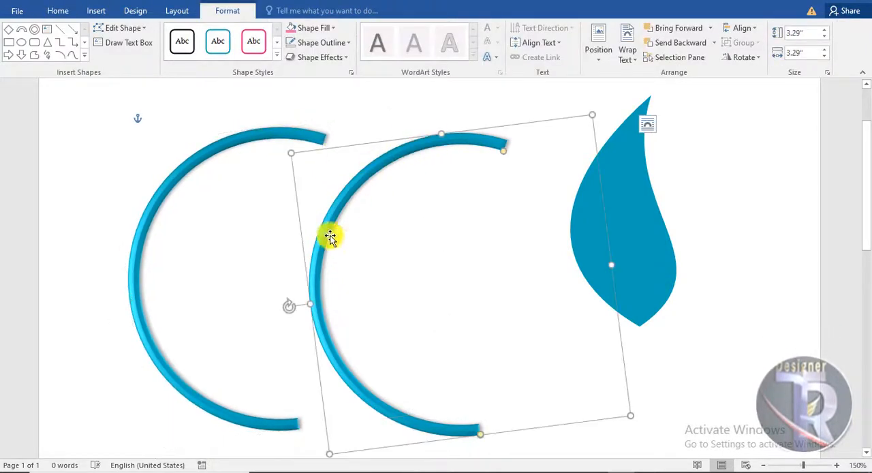
# - Turn the copied arc 180° and overlap it with the original as an offset ring, tilting the original slightly counterclockwise
pyautogui.moveTo(294, 306); pyautogui.dragTo(553, 280)
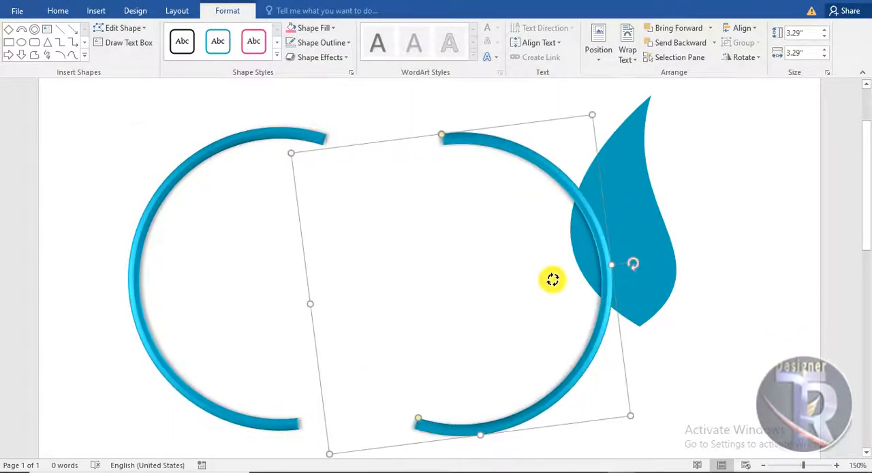
pyautogui.moveTo(606, 268); pyautogui.dragTo(423, 228)
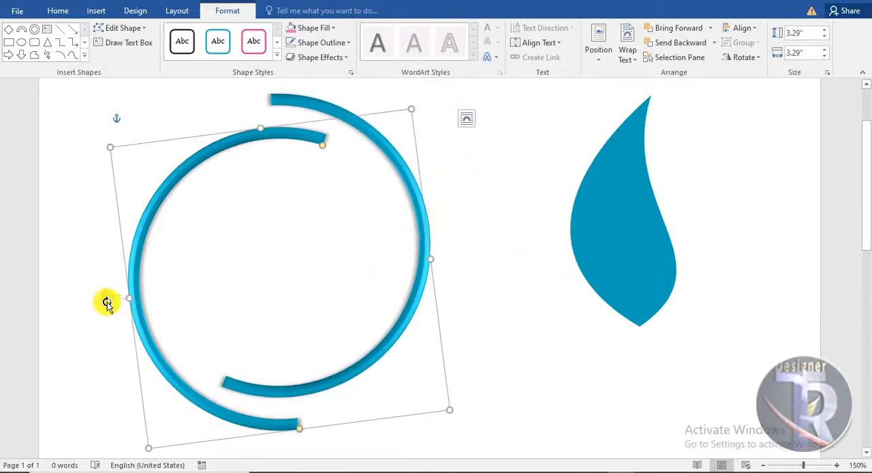
pyautogui.moveTo(107, 301); pyautogui.dragTo(116, 317)
# - Place the leaf at the lower end of the left arc, rotated to point right and scaled to about 1.7" by 0.78"
pyautogui.moveTo(626, 250); pyautogui.dragTo(354, 426)
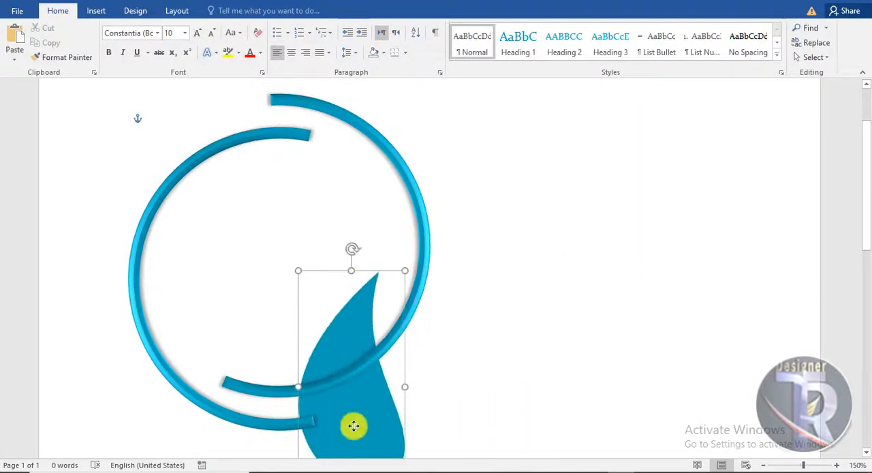
pyautogui.moveTo(352, 249); pyautogui.dragTo(484, 338)
pyautogui.scroll(-3, 484, 339)
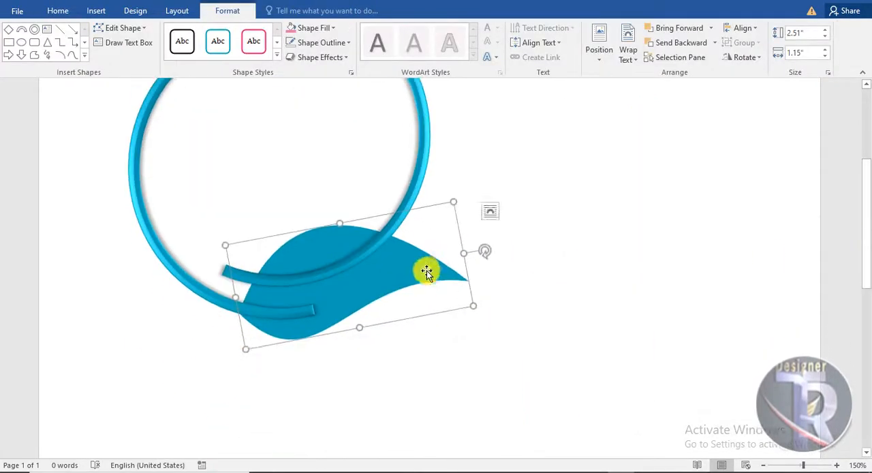
pyautogui.moveTo(426, 272); pyautogui.dragTo(484, 284)
pyautogui.moveTo(531, 322); pyautogui.dragTo(443, 304)
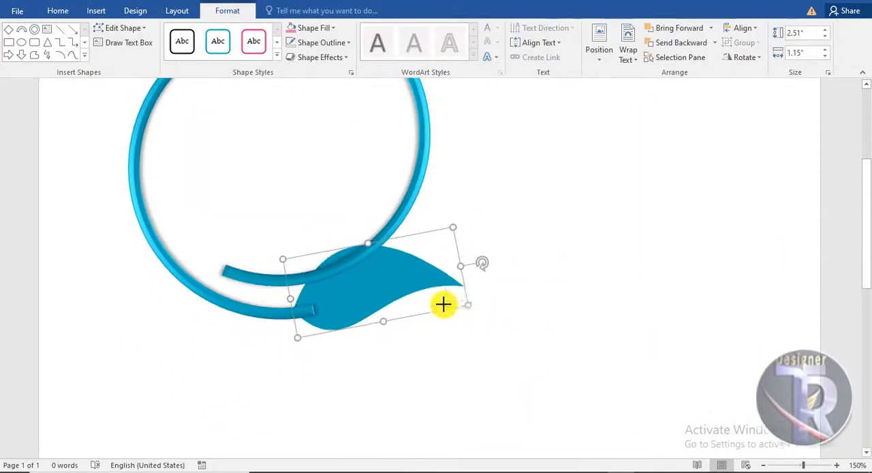
# - Bring the leaf in front of the arc's end and shift the right arc slightly left to tighten the ring
pyautogui.click(683, 30)
pyautogui.click(485, 257)
pyautogui.moveTo(423, 259); pyautogui.dragTo(402, 256)
pyautogui.click(543, 359)
pyautogui.scroll(-2, 527, 342)
# - Flip the leaf at the ring's base vertically so its tip curves upward
pyautogui.click(388, 330)
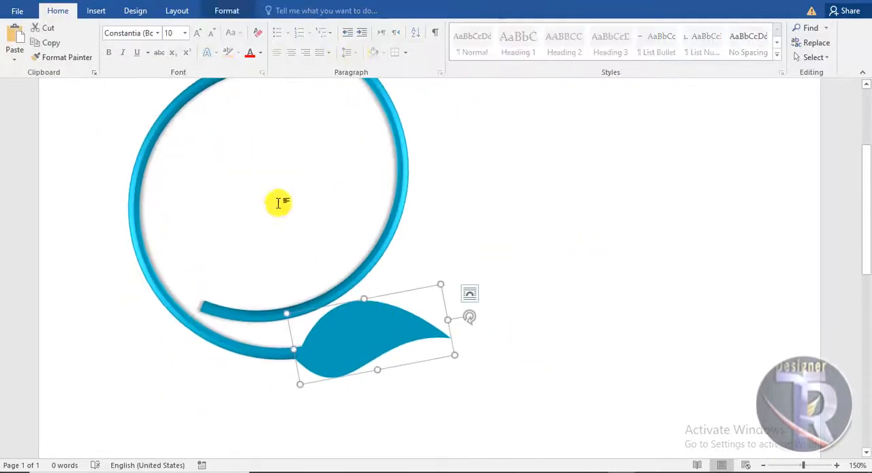
pyautogui.click(235, 13)
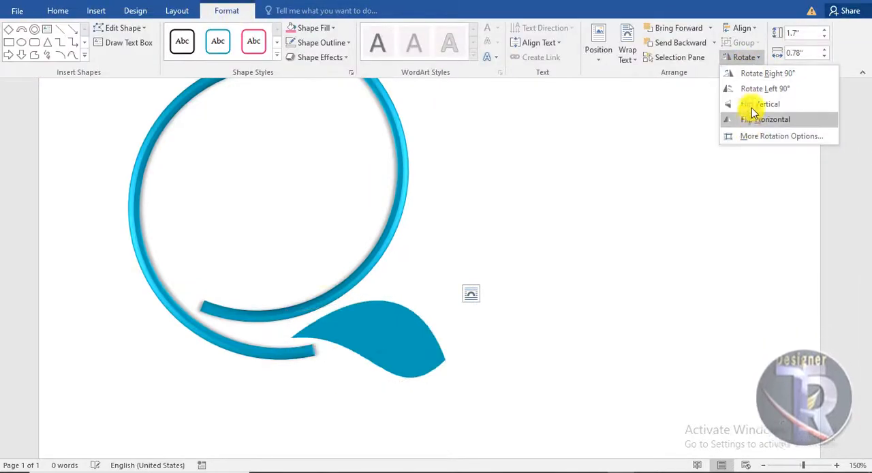
pyautogui.click(753, 104)
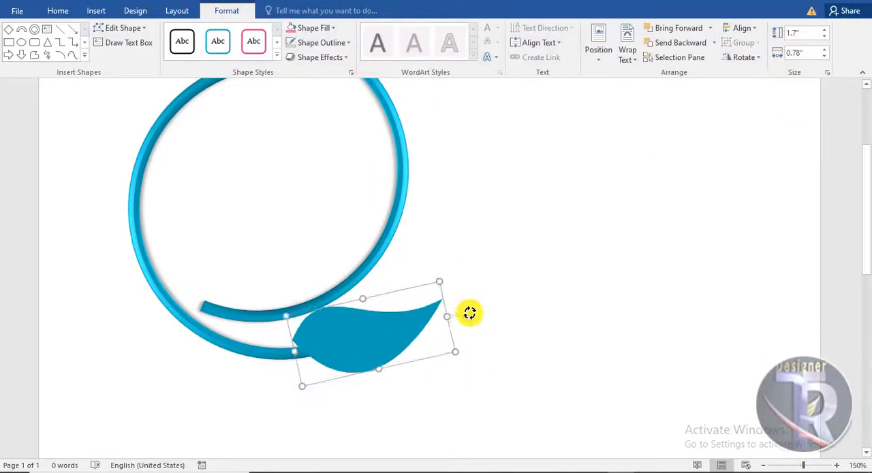
# - Rotate the lower leaf slightly counterclockwise and shift it left so its base meets the end of the left arc
pyautogui.moveTo(470, 313); pyautogui.dragTo(467, 305)
pyautogui.moveTo(413, 345); pyautogui.dragTo(400, 348)
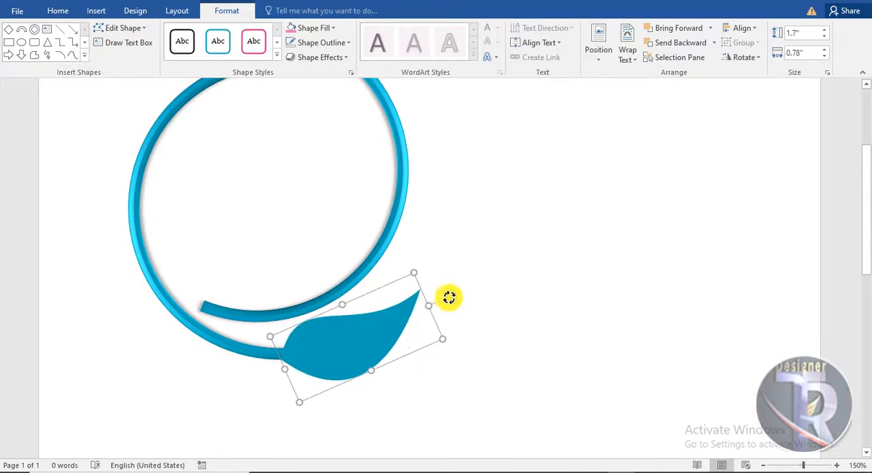
pyautogui.click(552, 356)
pyautogui.scroll(2, 553, 354)
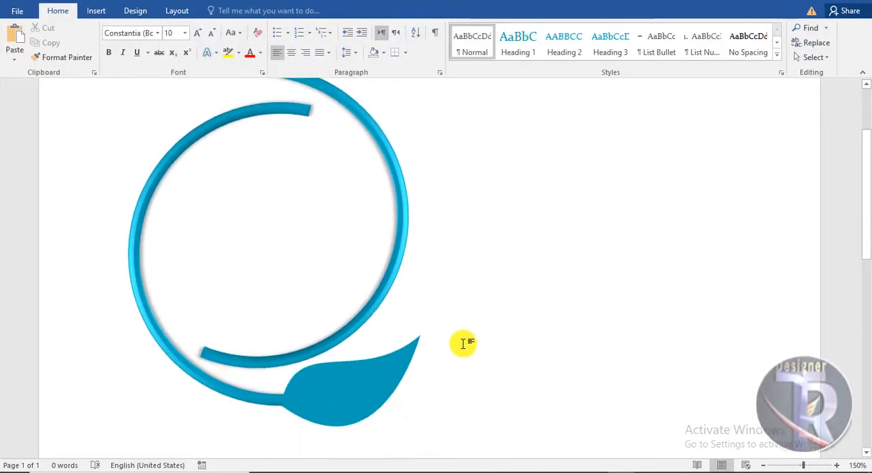
pyautogui.scroll(3, 463, 343)
pyautogui.scroll(-2, 404, 354)
# - Duplicate the lower leaf and place the copy above the ring, near the upper end of the right arc
pyautogui.click(398, 345)
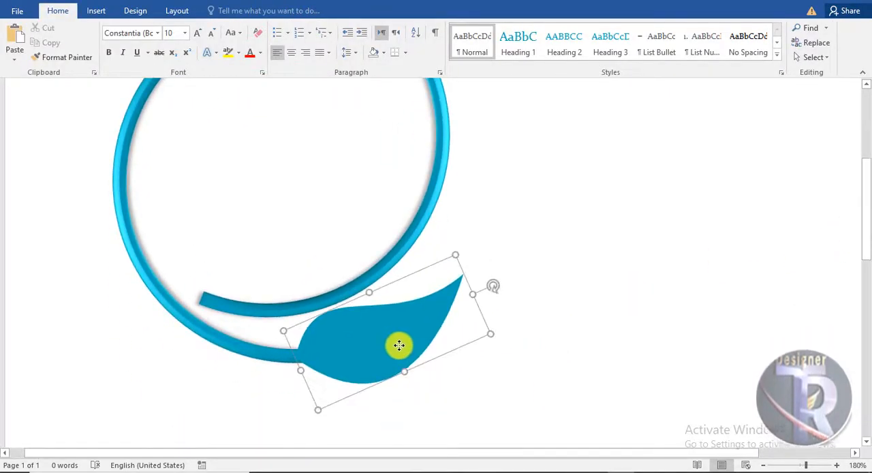
pyautogui.scroll(3, 586, 405)
pyautogui.click(446, 402)
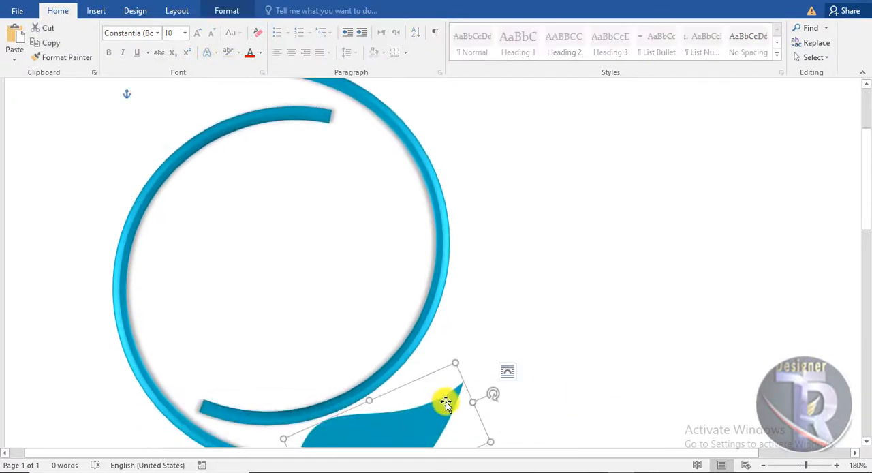
pyautogui.moveTo(445, 402); pyautogui.dragTo(358, 167)
pyautogui.scroll(3, 575, 324)
pyautogui.click(572, 322)
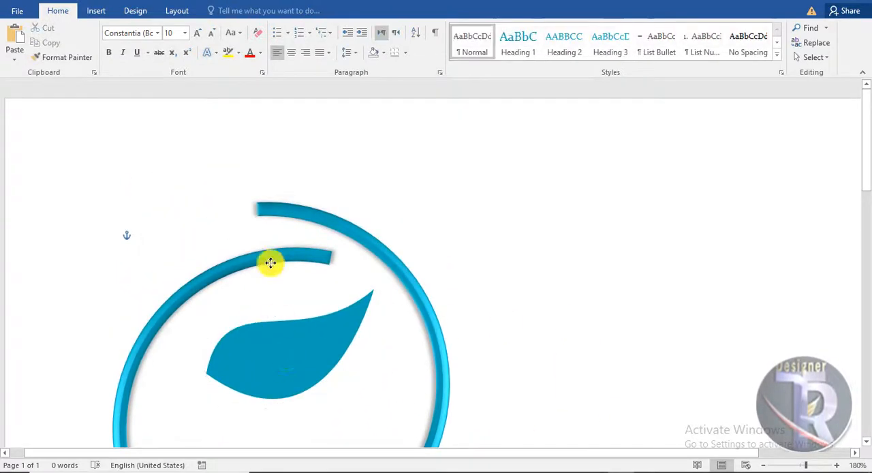
pyautogui.moveTo(273, 334); pyautogui.dragTo(278, 177)
# - Flip the upper leaf horizontally and move it left so its base joins the right arc's upper end
pyautogui.click(225, 10)
pyautogui.click(742, 57)
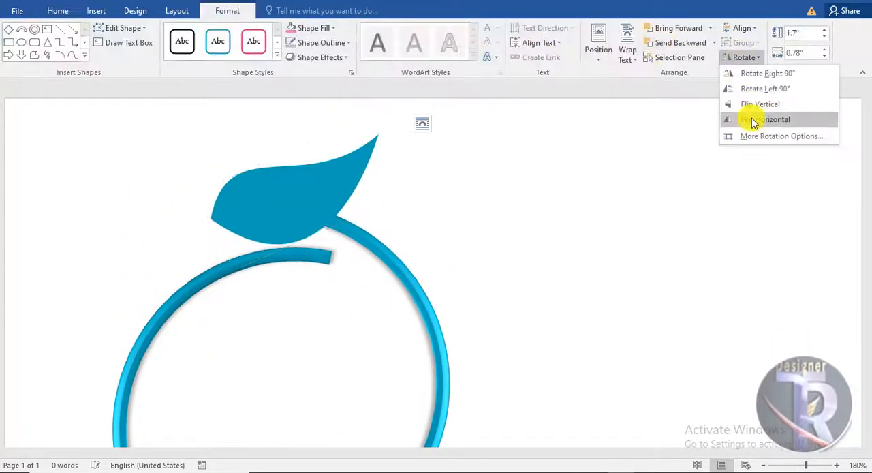
pyautogui.click(754, 121)
pyautogui.moveTo(331, 210); pyautogui.dragTo(288, 208)
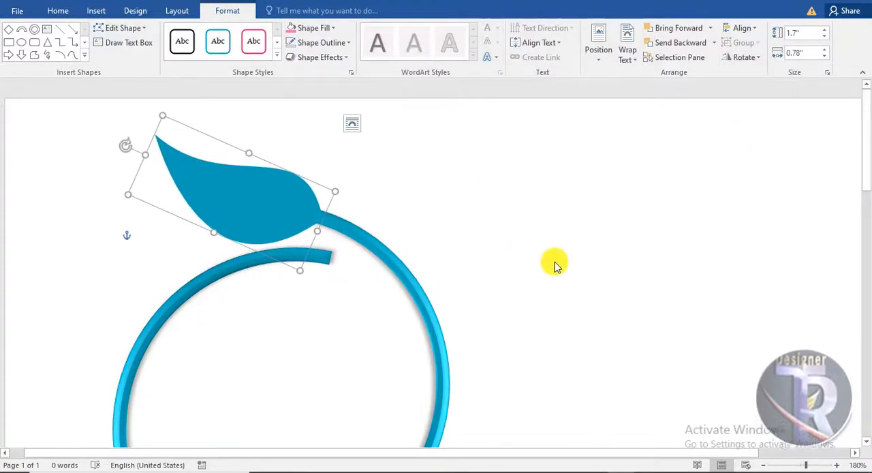
pyautogui.click(556, 265)
pyautogui.scroll(-7, 559, 263)
pyautogui.scroll(2, 563, 263)
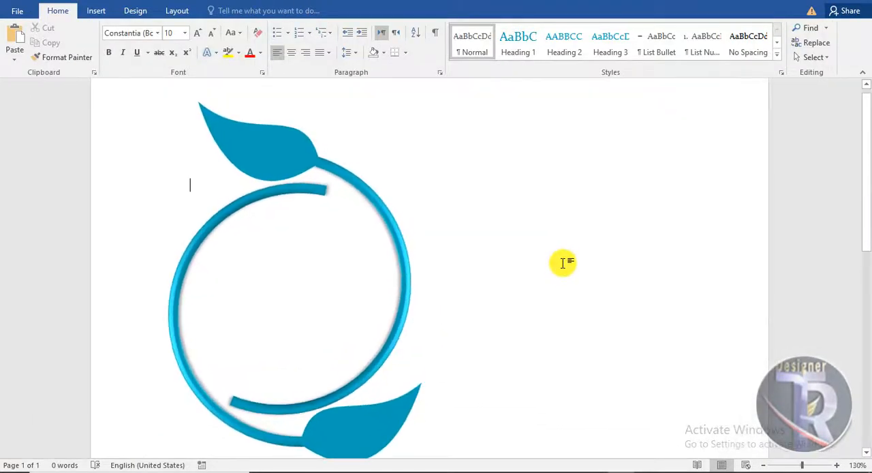
pyautogui.scroll(-1, 563, 263)
# - Group both arcs and both leaves into one logo and place a duplicate of the group beside it on the right
pyautogui.click(406, 265)
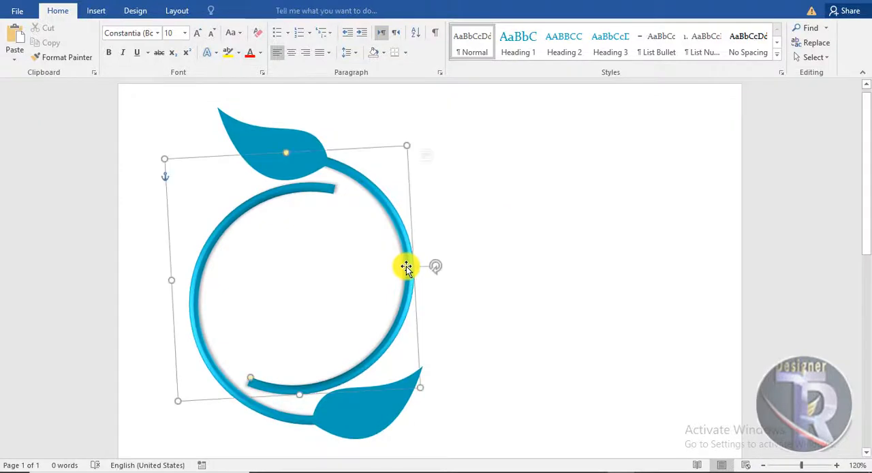
pyautogui.click(316, 212)
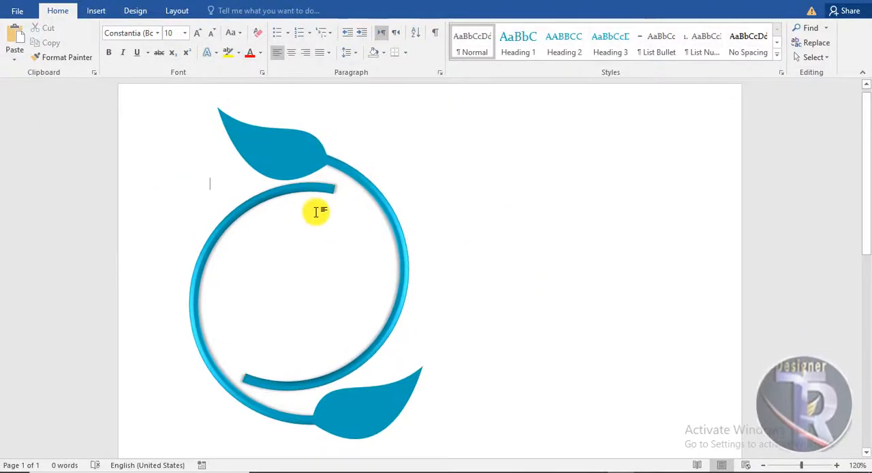
pyautogui.click(301, 177)
pyautogui.keyDown('shift'); pyautogui.click(393, 403); pyautogui.keyUp('shift')
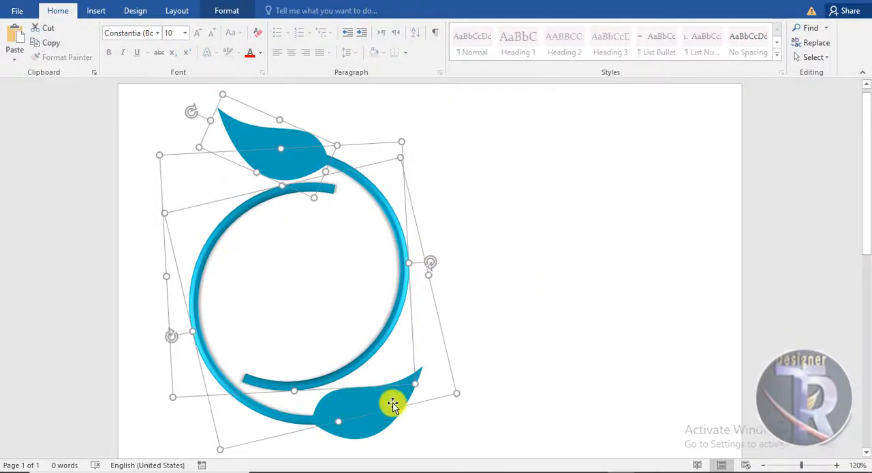
pyautogui.rightClick(388, 351)
pyautogui.click(549, 250)
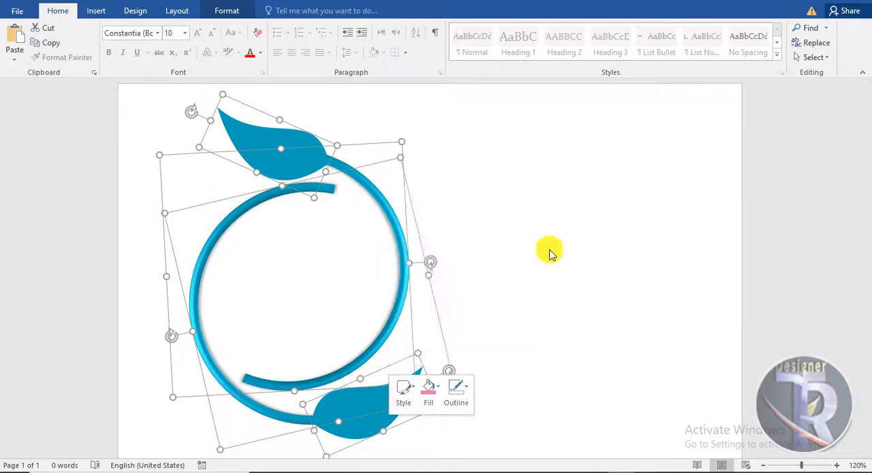
pyautogui.moveTo(402, 273); pyautogui.dragTo(660, 262)
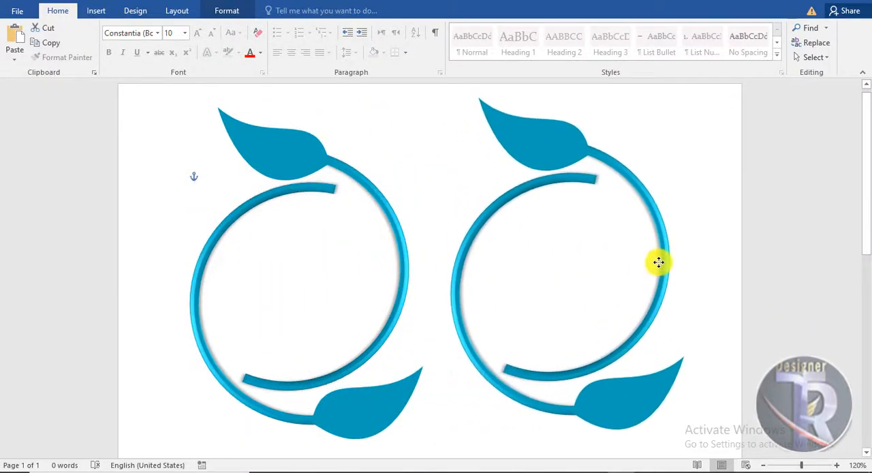
# - Fill the original logo on the left with the darkest theme pink
pyautogui.click(314, 196)
pyautogui.click(321, 188)
pyautogui.scroll(5, 335, 216)
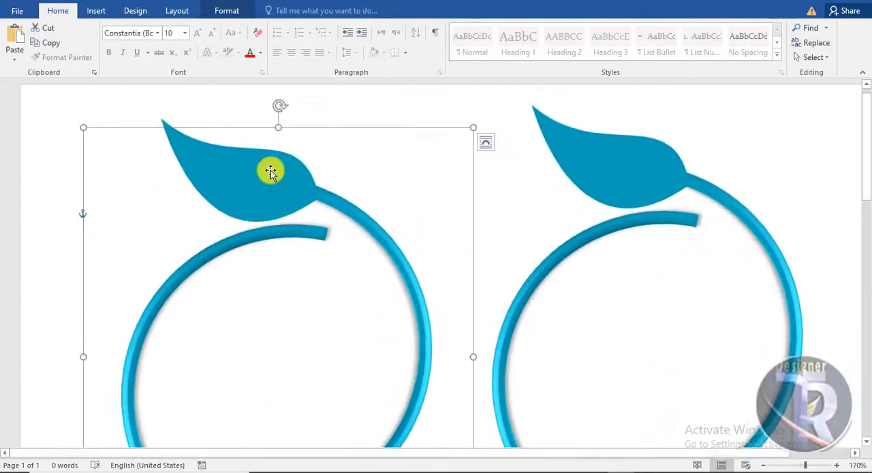
pyautogui.click(343, 186)
pyautogui.click(356, 210)
pyautogui.click(227, 10)
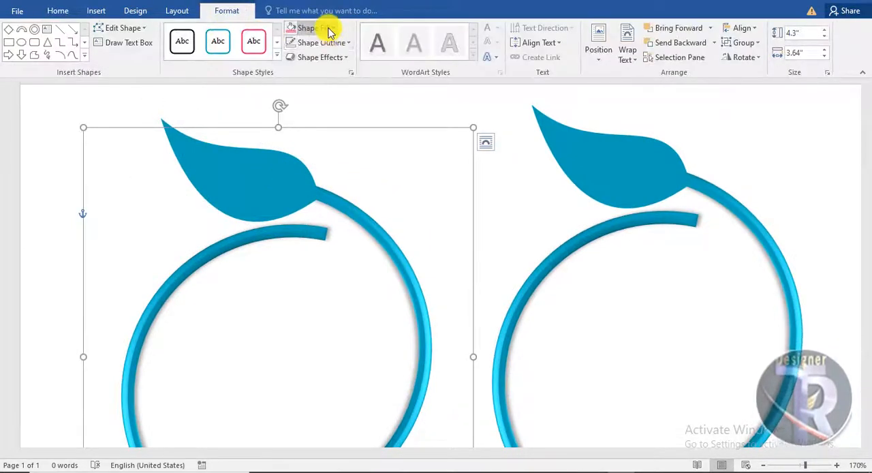
pyautogui.click(328, 28)
pyautogui.click(344, 101)
pyautogui.click(414, 193)
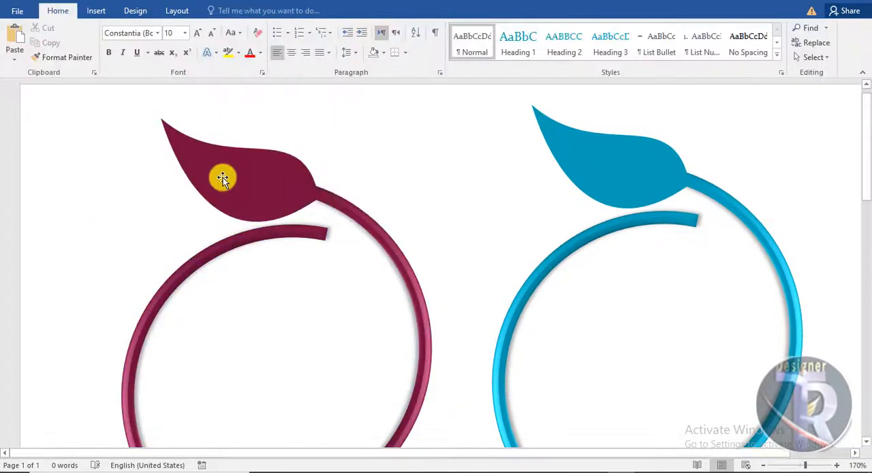
# - Duplicate the dark pink logo's upper leaf, fill the copy with a brighter pink and fit it inside the original leaf
pyautogui.click(241, 180)
pyautogui.click(241, 180)
pyautogui.moveTo(241, 179); pyautogui.dragTo(255, 190)
pyautogui.click(404, 189)
pyautogui.click(300, 201)
pyautogui.click(299, 201)
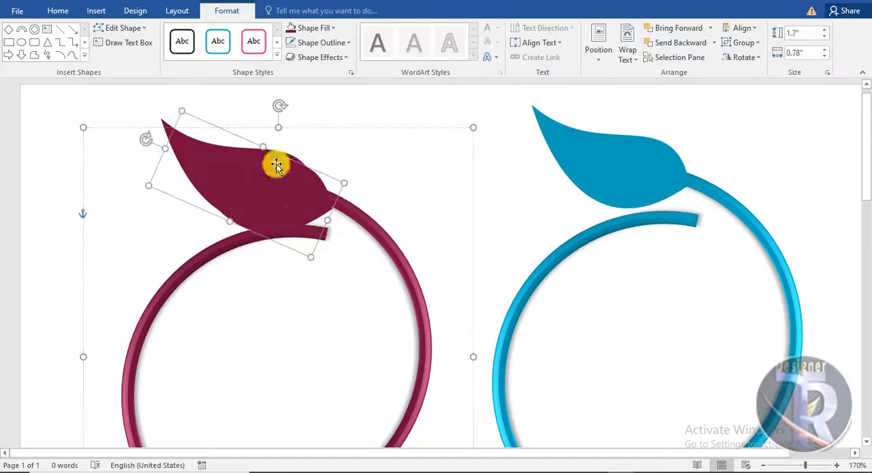
pyautogui.click(333, 28)
pyautogui.click(345, 82)
pyautogui.click(285, 232)
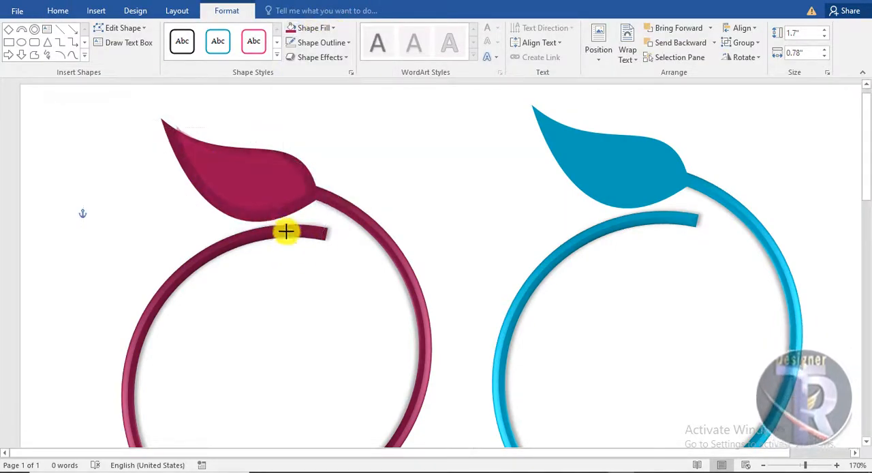
# - Add another leaf copy inside the upper leaf, scaled to about 1.12" by 0.51" and filled with light pink
pyautogui.doubleClick(262, 184)
pyautogui.moveTo(157, 148); pyautogui.dragTo(156, 149)
pyautogui.moveTo(270, 173); pyautogui.dragTo(286, 214)
pyautogui.press('Escape')
pyautogui.click(271, 188)
pyautogui.click(273, 186)
pyautogui.press('Escape')
pyautogui.click(332, 28)
pyautogui.click(344, 85)
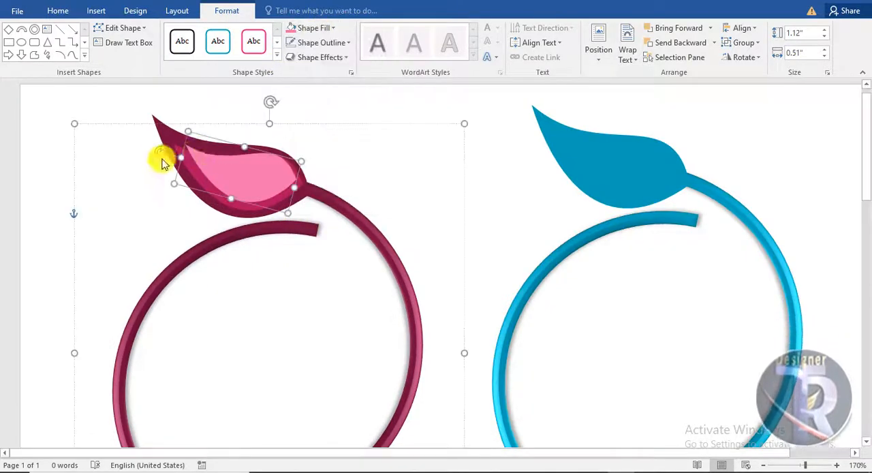
# - Rotate the light pink inner leaf slightly counterclockwise and nudge it up to centre it within the upper leaf
pyautogui.moveTo(159, 152); pyautogui.dragTo(157, 168)
pyautogui.press('Up')
pyautogui.press('Up')
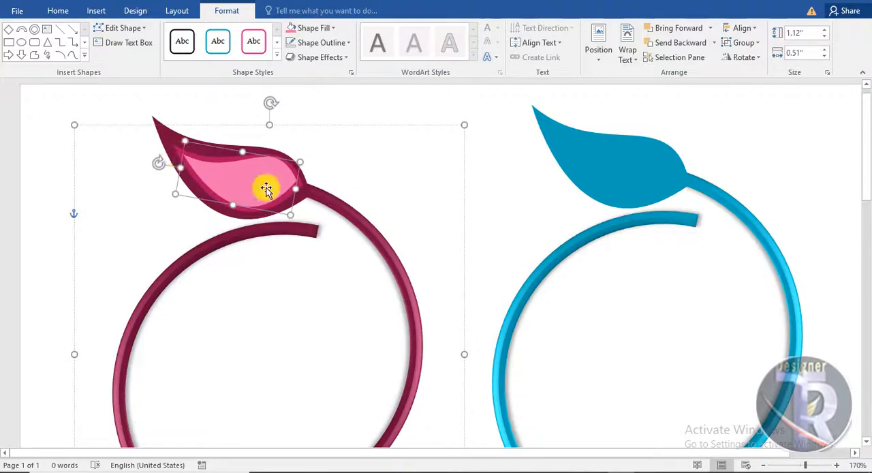
# - Duplicate the dark pink logo's lower leaf and fill the copy with a brighter pink
pyautogui.scroll(-5, 361, 278)
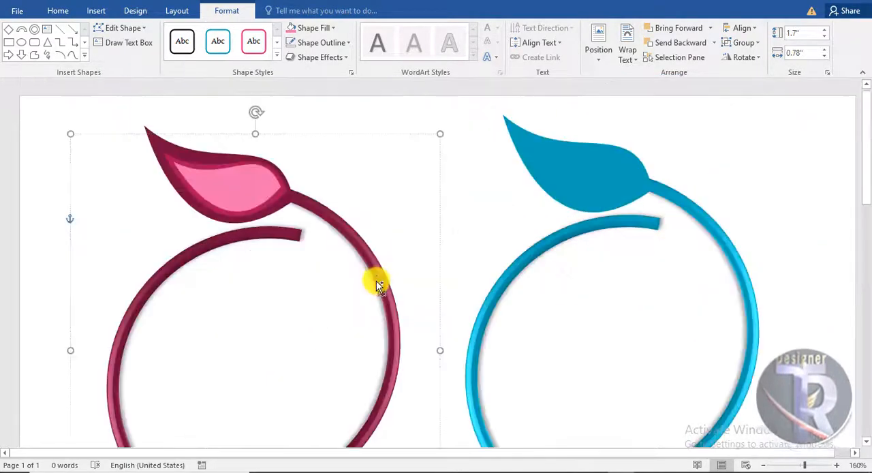
pyautogui.scroll(-5, 376, 280)
pyautogui.click(376, 281)
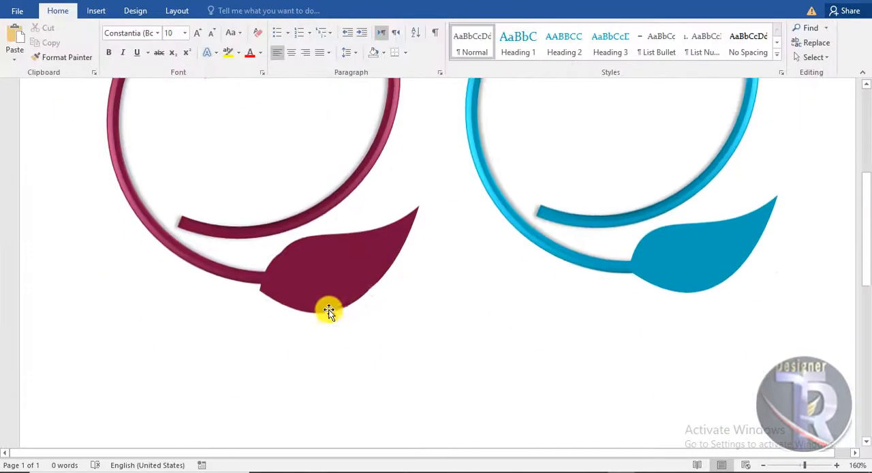
pyautogui.click(335, 277)
pyautogui.click(351, 265)
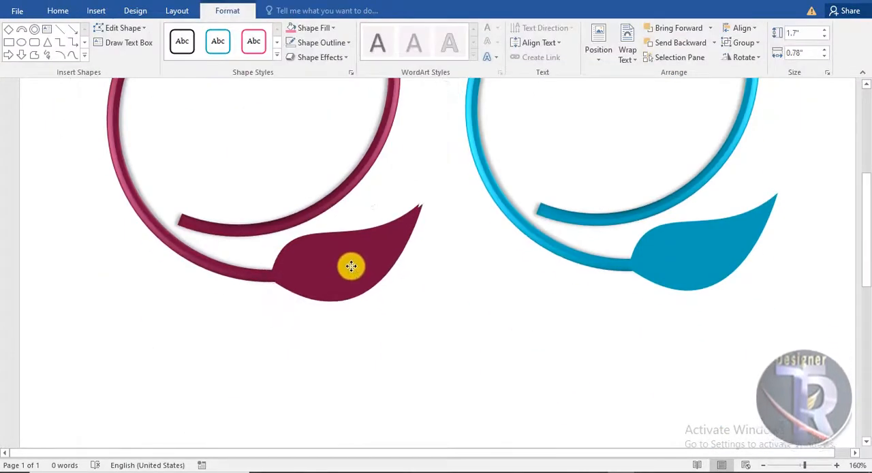
pyautogui.click(318, 28)
pyautogui.click(345, 93)
# - Shrink the brighter leaf copy to about 1.37" by 0.63", turn it slightly clockwise and fit it inside the lower leaf
pyautogui.moveTo(447, 257); pyautogui.dragTo(426, 255)
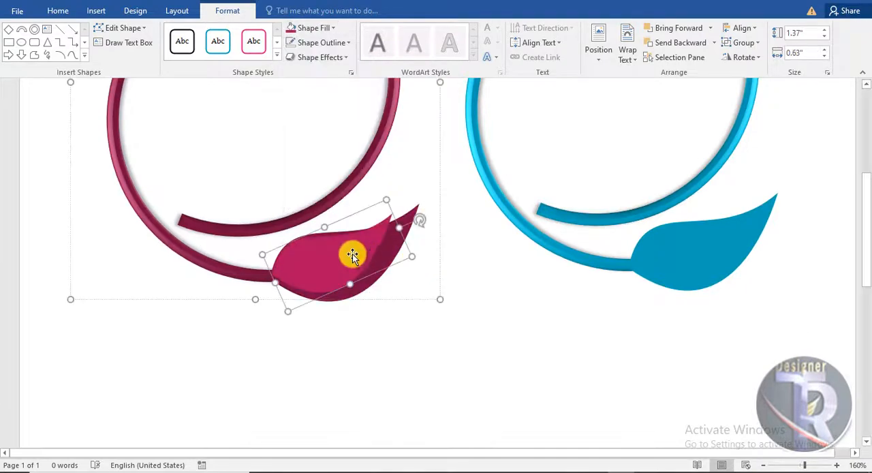
pyautogui.moveTo(352, 253); pyautogui.dragTo(358, 258)
pyautogui.moveTo(424, 223); pyautogui.dragTo(430, 238)
pyautogui.moveTo(358, 255); pyautogui.dragTo(358, 258)
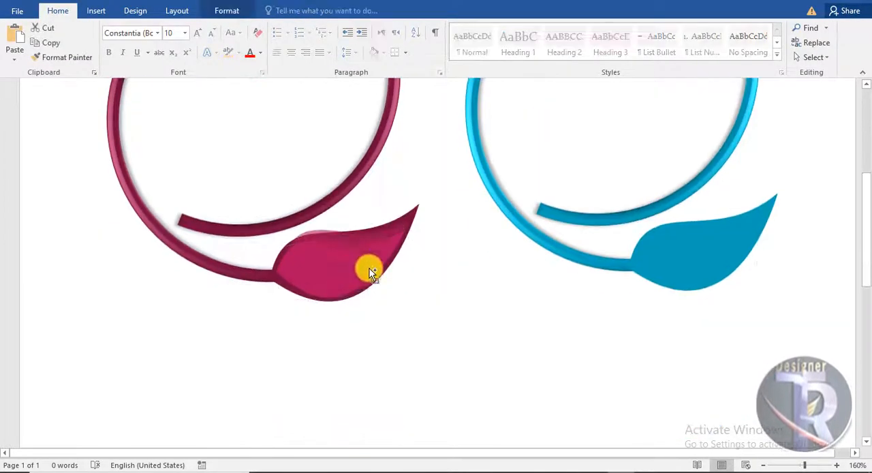
# - Fill the topmost copy of the lower inner leaf with light pink, shrink it and centre it inside the brighter leaf
pyautogui.click(357, 250)
pyautogui.click(227, 10)
pyautogui.click(327, 27)
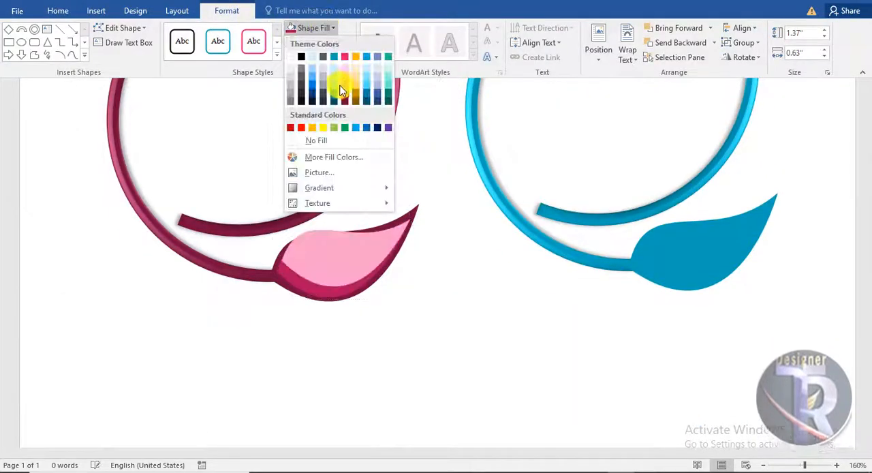
pyautogui.click(341, 90)
pyautogui.moveTo(411, 259); pyautogui.dragTo(386, 251)
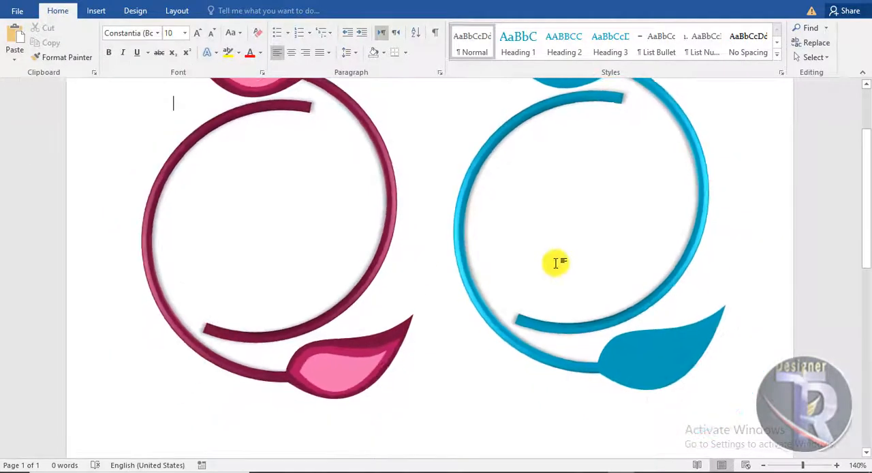
pyautogui.scroll(-2, 556, 262)
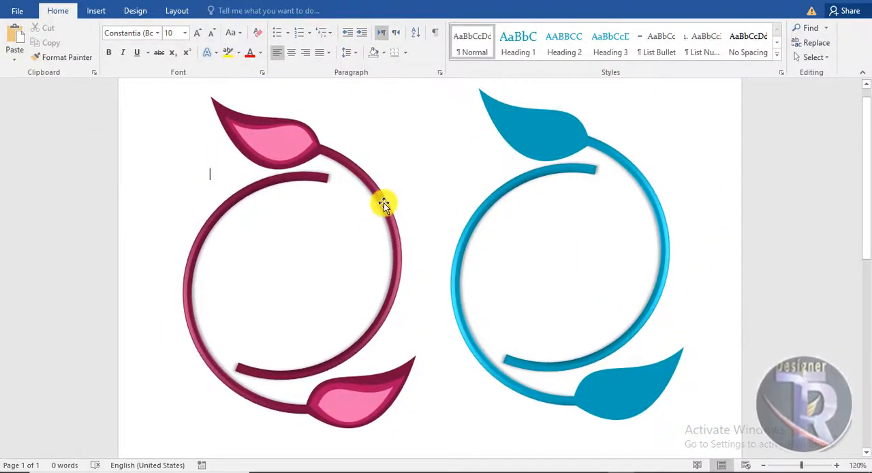
# - Shrink the blue logo to about 1.9" by 1.61" and place a duplicate of it directly below
pyautogui.click(383, 205)
pyautogui.click(541, 198)
pyautogui.moveTo(700, 417); pyautogui.dragTo(582, 218)
pyautogui.moveTo(578, 224); pyautogui.dragTo(579, 385)
# - Fill the lower small logo with black
pyautogui.click(227, 11)
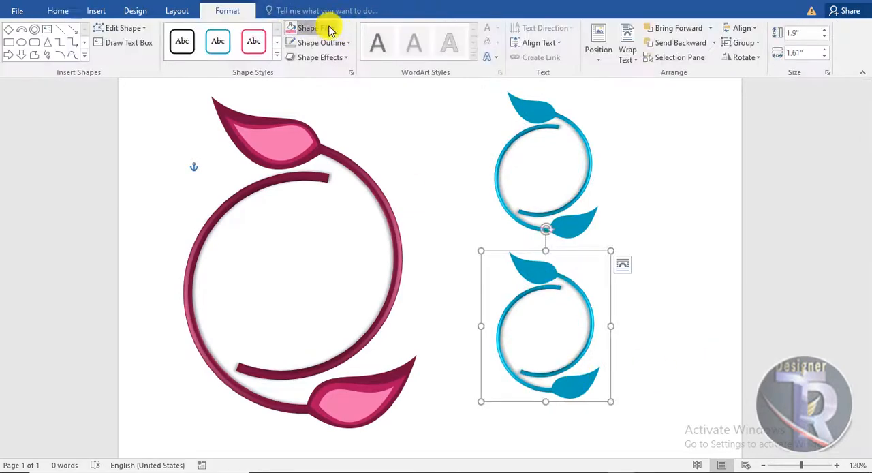
pyautogui.click(330, 31)
pyautogui.click(306, 55)
pyautogui.click(655, 241)
# - Insert black WordArt reading LOGO and place it in the centre of the large pink ring
pyautogui.click(96, 11)
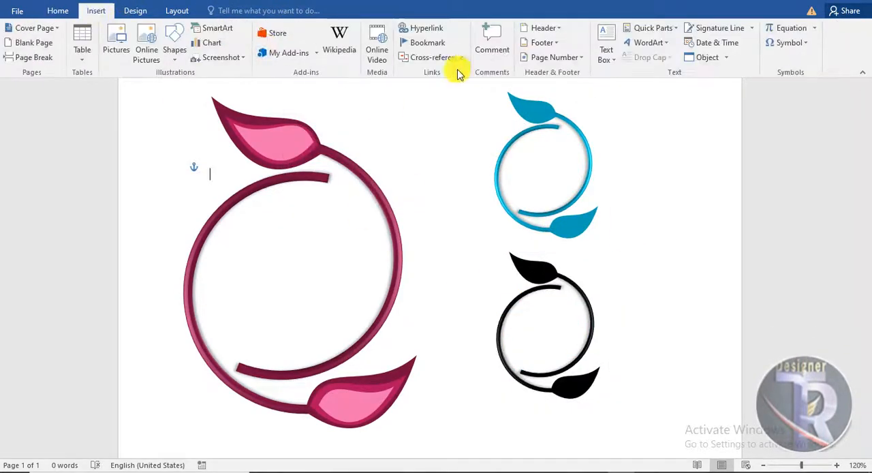
pyautogui.click(644, 41)
pyautogui.click(620, 72)
pyautogui.write('LOGO')
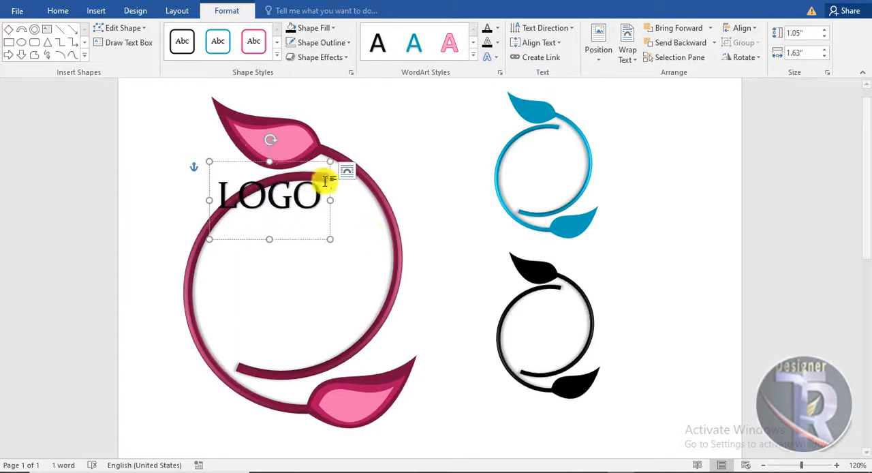
pyautogui.moveTo(289, 240); pyautogui.dragTo(307, 308)
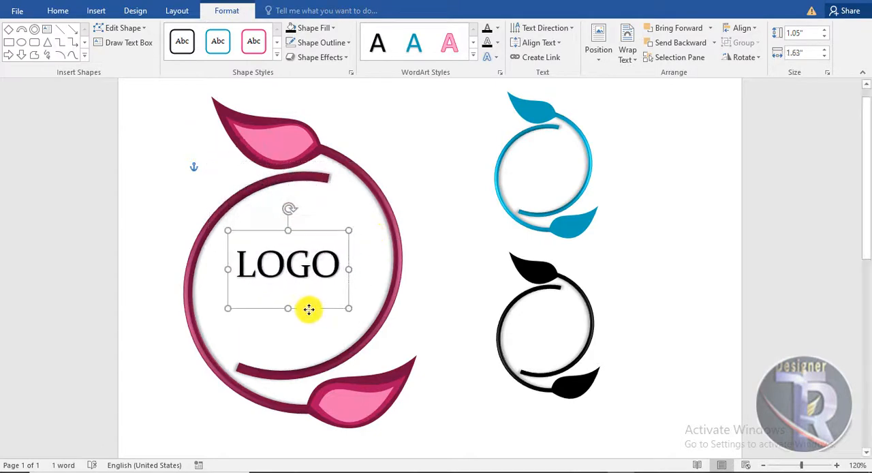
# - Set the LOGO text's font to Arial Black
pyautogui.click(58, 11)
pyautogui.click(156, 33)
pyautogui.click(127, 140)
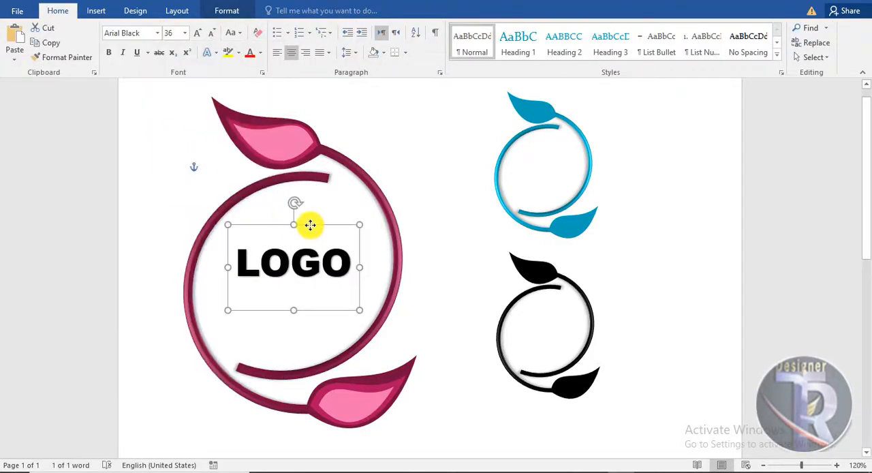
# - Fill the letters GO in the large logo's text with the darkest theme pink
pyautogui.moveTo(353, 263); pyautogui.dragTo(293, 261)
pyautogui.click(227, 11)
pyautogui.click(496, 28)
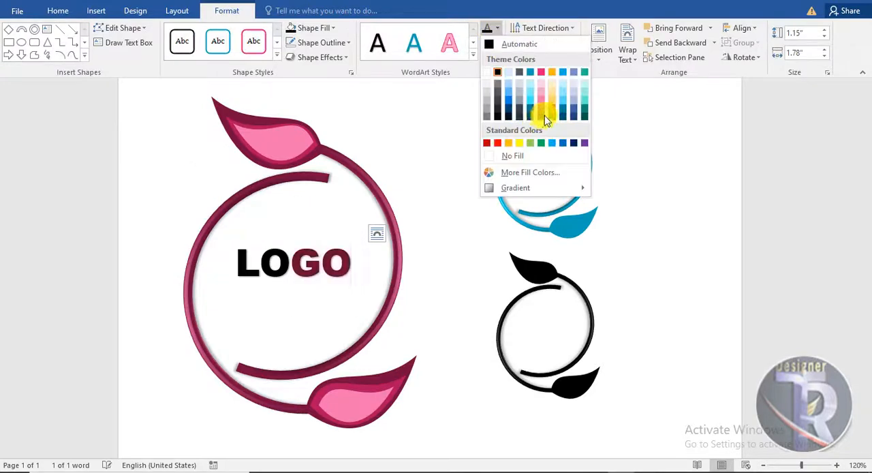
pyautogui.click(543, 116)
pyautogui.click(448, 171)
# - Copy the LOGO text into the small blue ring and reduce its font size to 18
pyautogui.click(323, 236)
pyautogui.moveTo(311, 225); pyautogui.dragTo(558, 146)
pyautogui.click(58, 10)
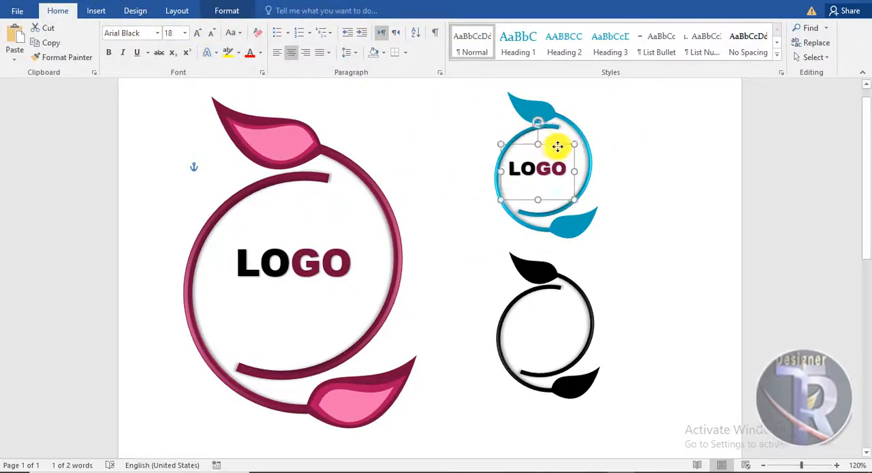
# - Centre the small LOGO text in the blue ring and fill its letters GO with dark blue
pyautogui.click(237, 5)
pyautogui.click(500, 29)
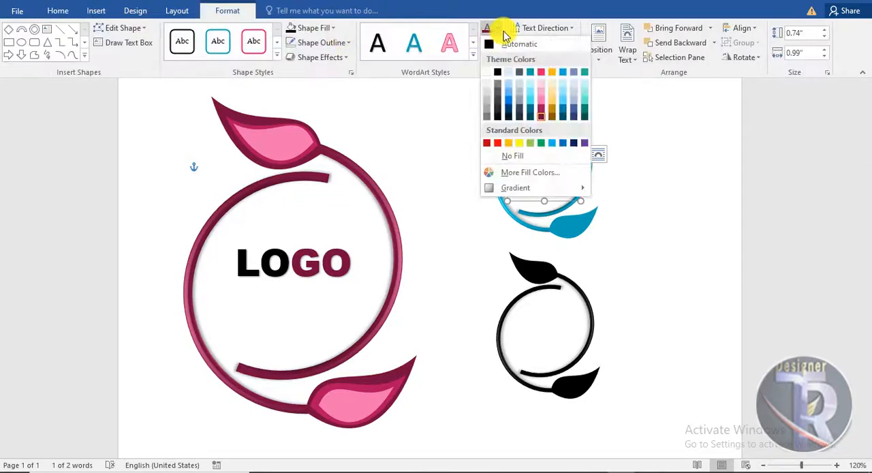
pyautogui.click(506, 103)
pyautogui.click(577, 161)
# - Duplicate the small LOGO text and position the copy in the centre of the black ring
pyautogui.click(555, 149)
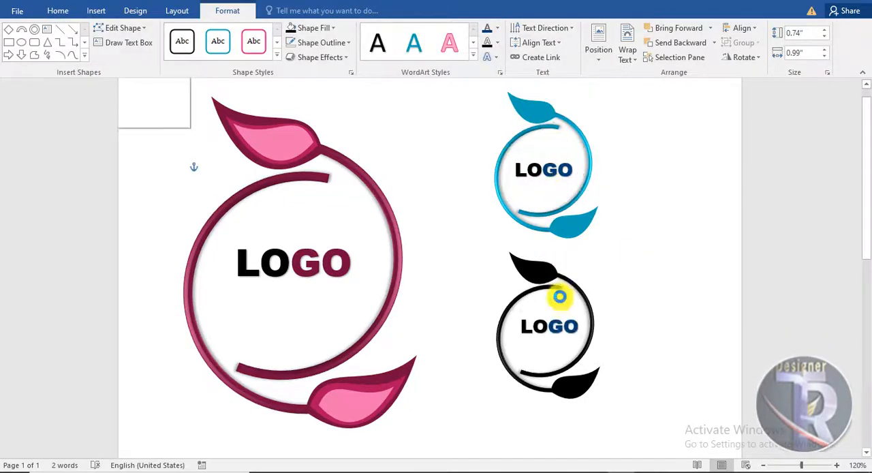
pyautogui.click(561, 305)
pyautogui.click(561, 305)
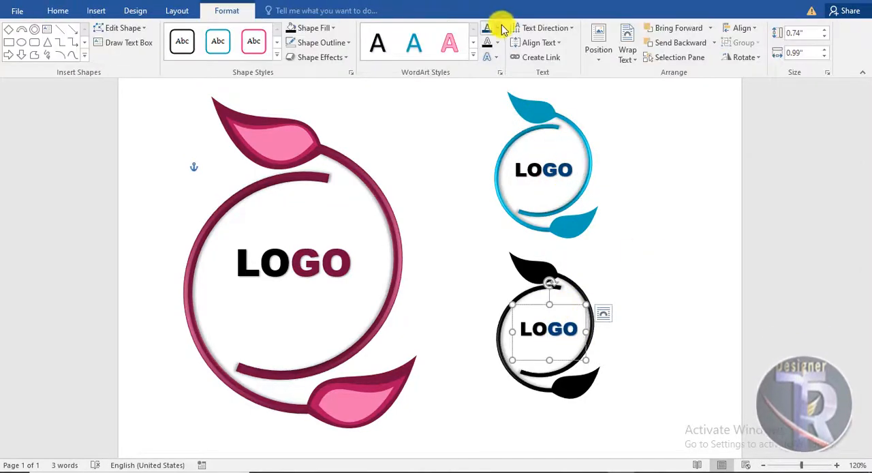
# - Fill the letters GO in the black logo's text with black
pyautogui.click(499, 30)
pyautogui.click(498, 67)
pyautogui.click(666, 287)
pyautogui.scroll(-4, 638, 261)
pyautogui.scroll(5, 638, 262)
pyautogui.scroll(1, 646, 267)
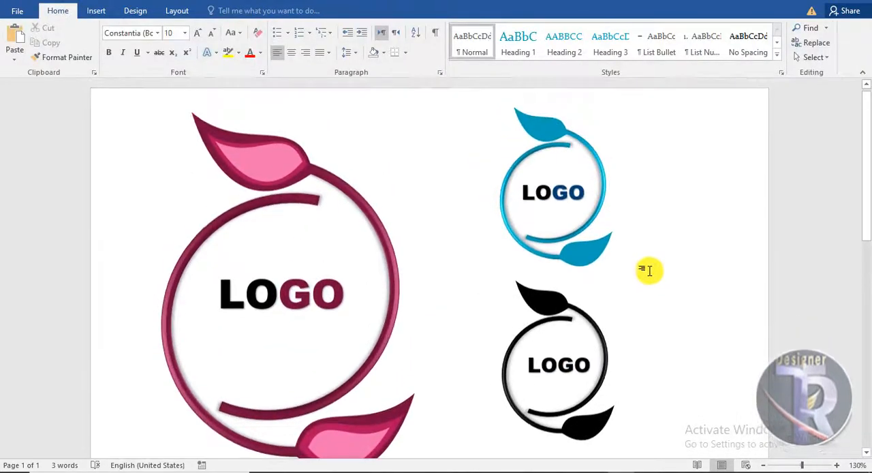
pyautogui.moveTo(869, 209); pyautogui.dragTo(867, 216)
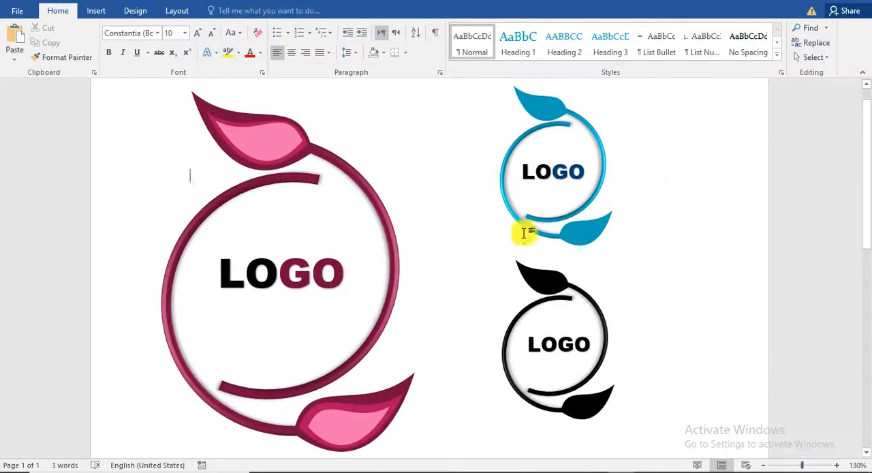